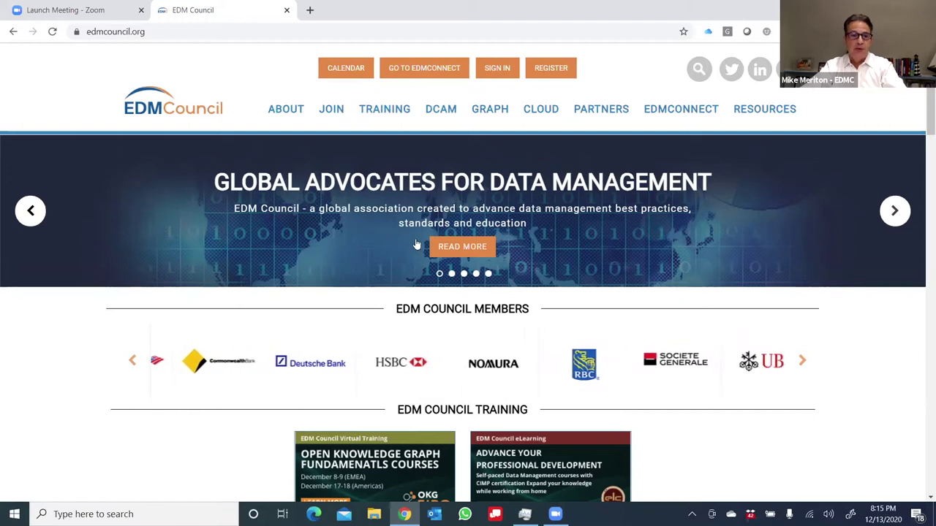
# Step: Open the Web Registration page and scroll through its member and guest registration options
pyautogui.click(133, 30)
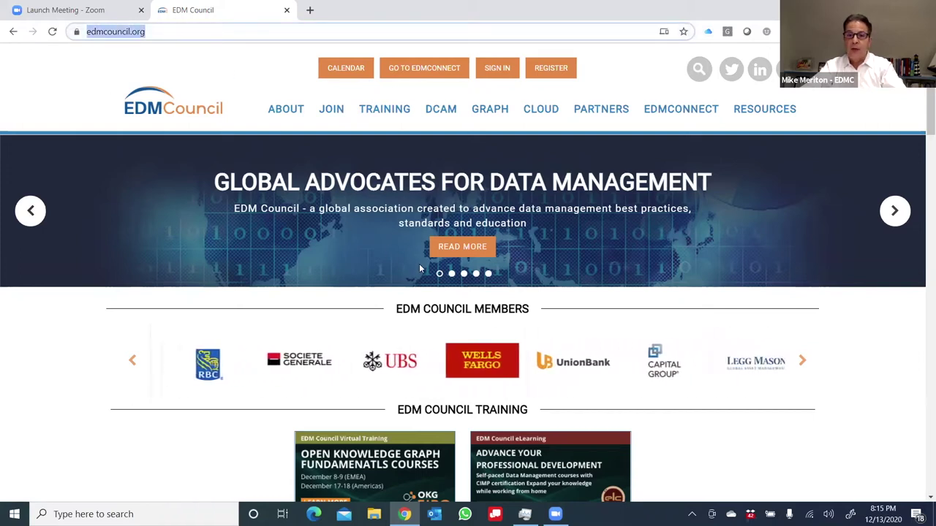
pyautogui.click(558, 70)
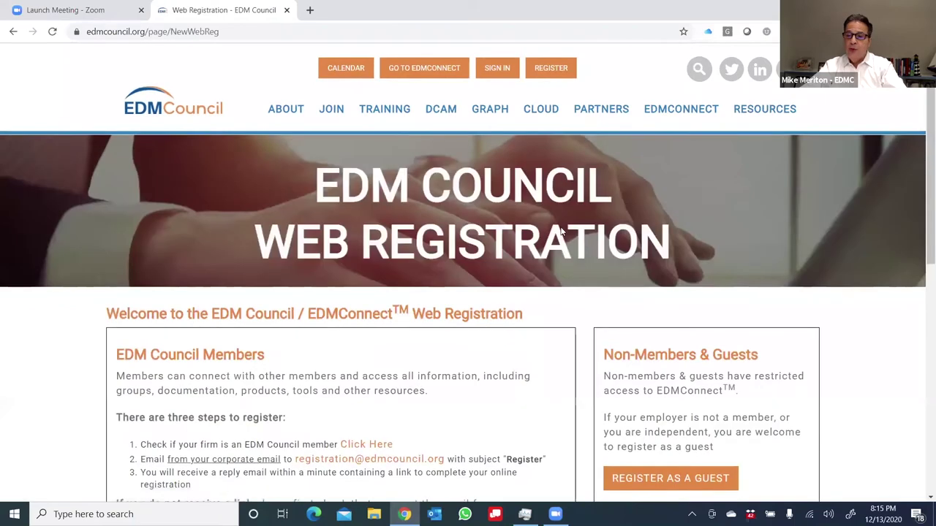
pyautogui.scroll(-2, 560, 235)
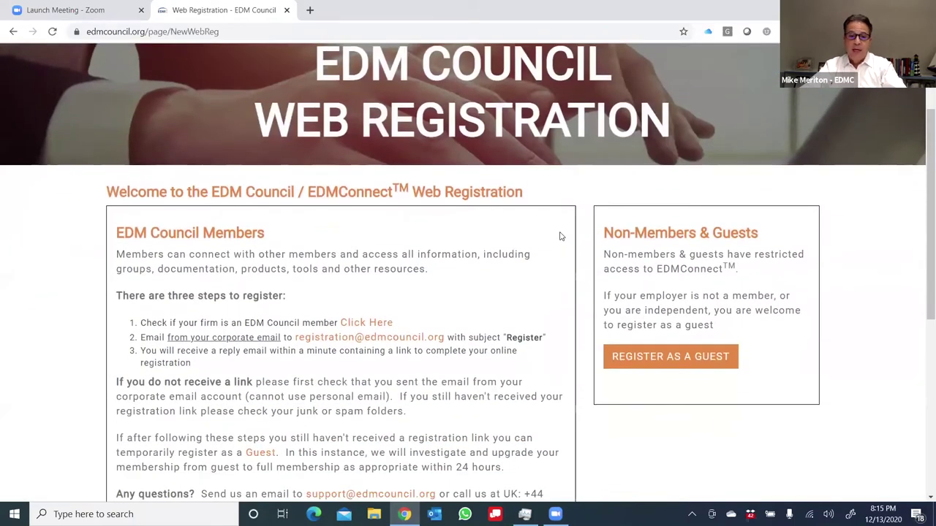
pyautogui.scroll(-2, 560, 235)
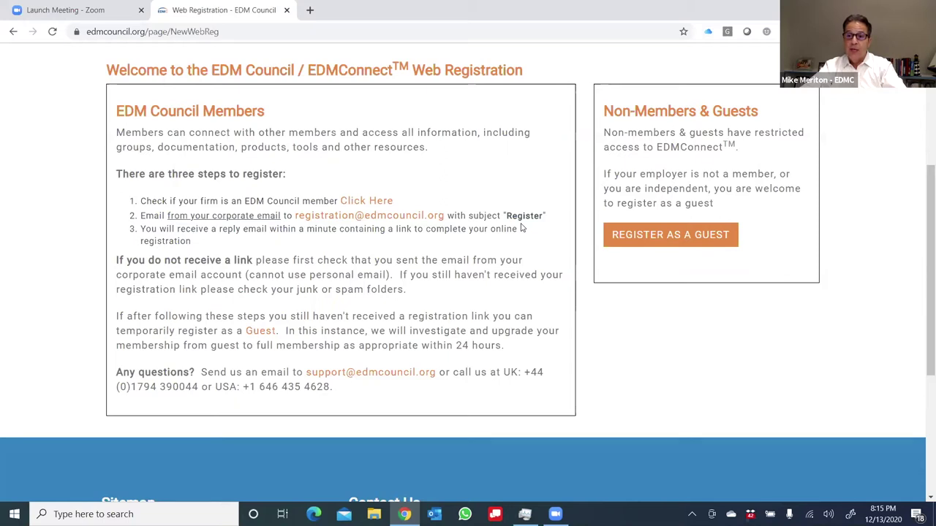
pyautogui.scroll(4, 521, 228)
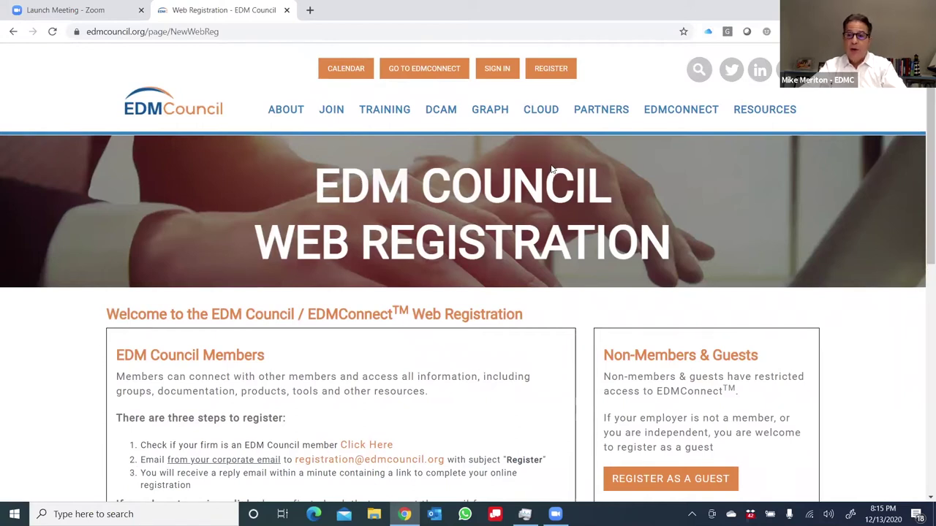
# Step: Sign in with the saved credentials and scroll the Connect, Discover and Collaborate home page
pyautogui.click(498, 71)
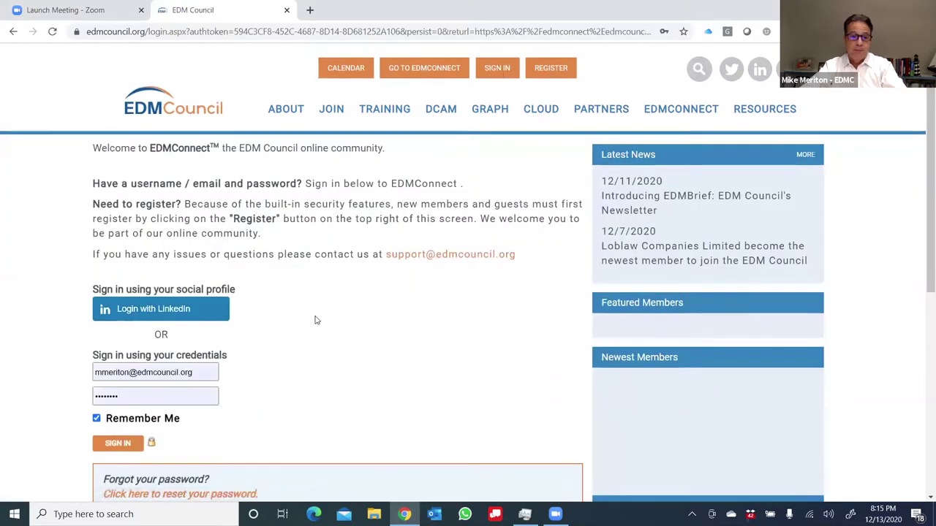
pyautogui.click(119, 443)
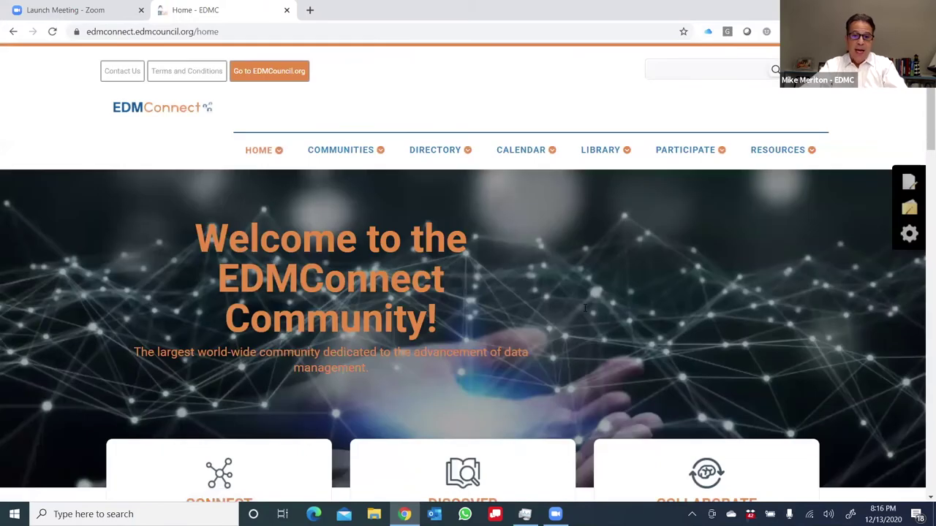
pyautogui.scroll(-2, 585, 310)
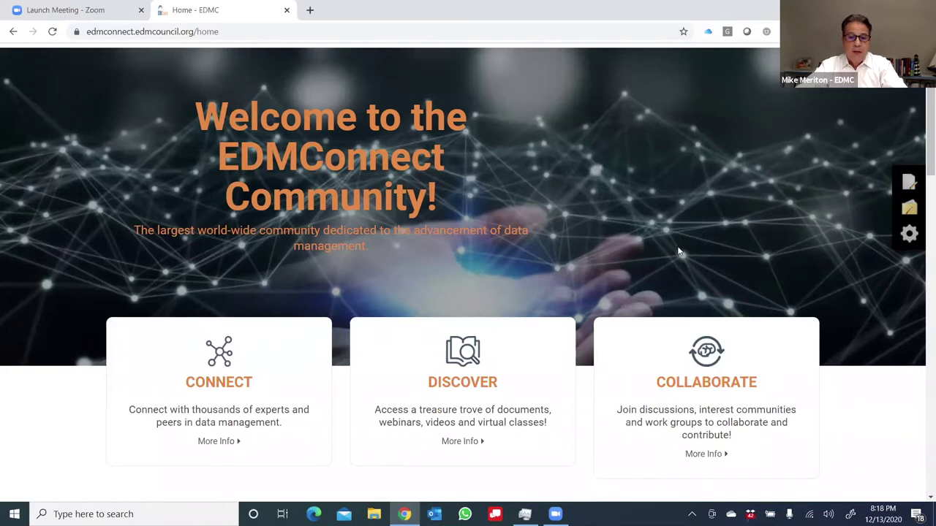
# Step: Search the Member Directory for company name 'hsbc'
pyautogui.click(228, 386)
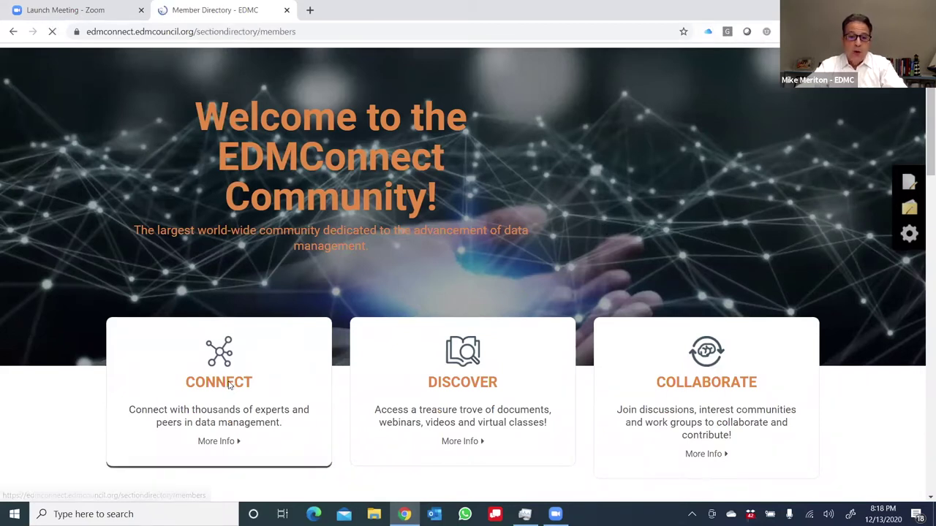
pyautogui.scroll(-1, 472, 309)
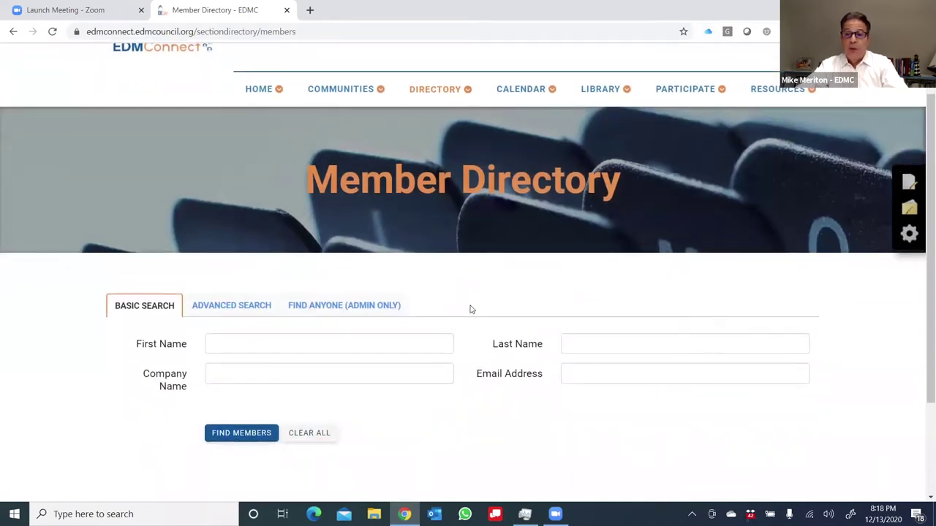
pyautogui.click(378, 377)
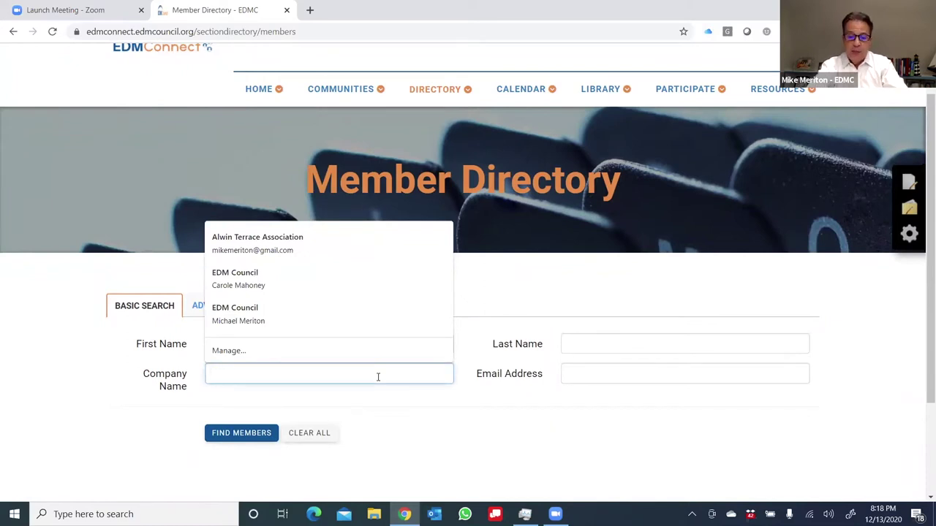
pyautogui.write('hsbc')
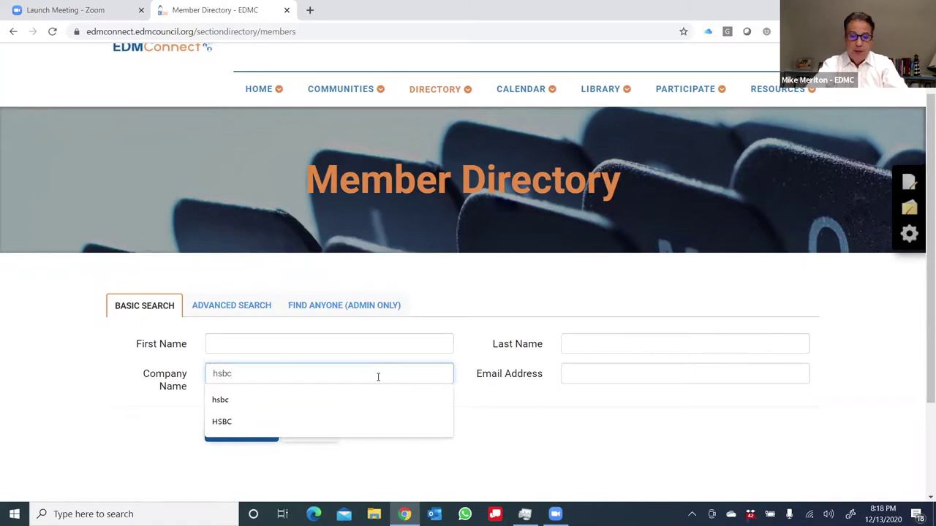
pyautogui.press('Return')
# Step: Browse the HSBC Group results and invite one member as a contact
pyautogui.click(219, 437)
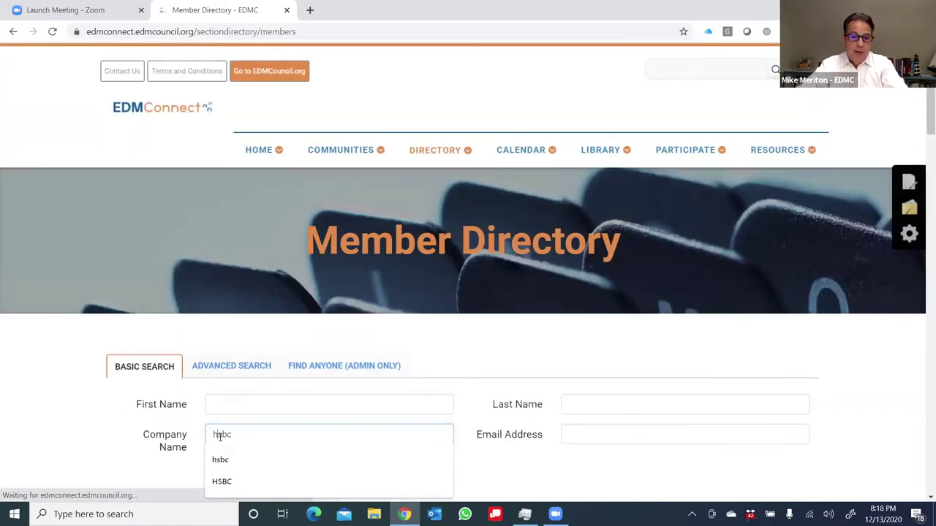
pyautogui.scroll(-4, 587, 453)
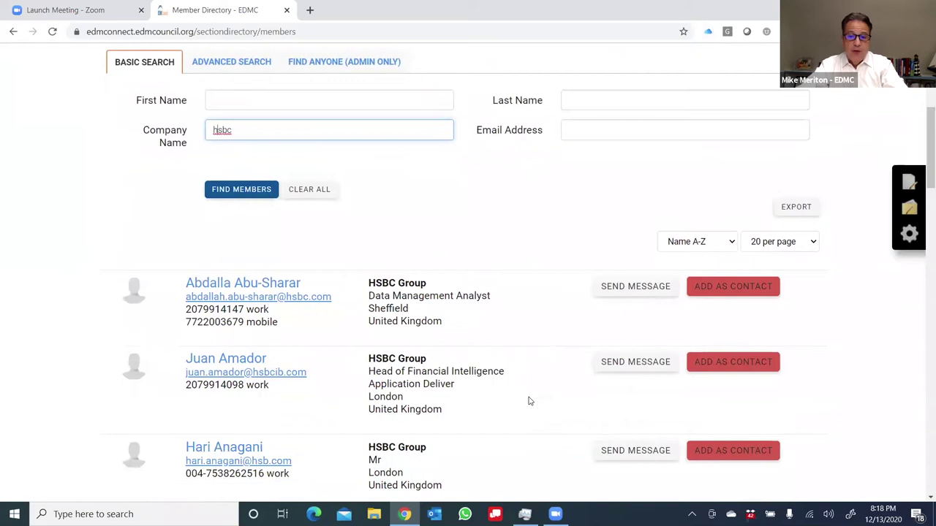
pyautogui.scroll(-2, 530, 401)
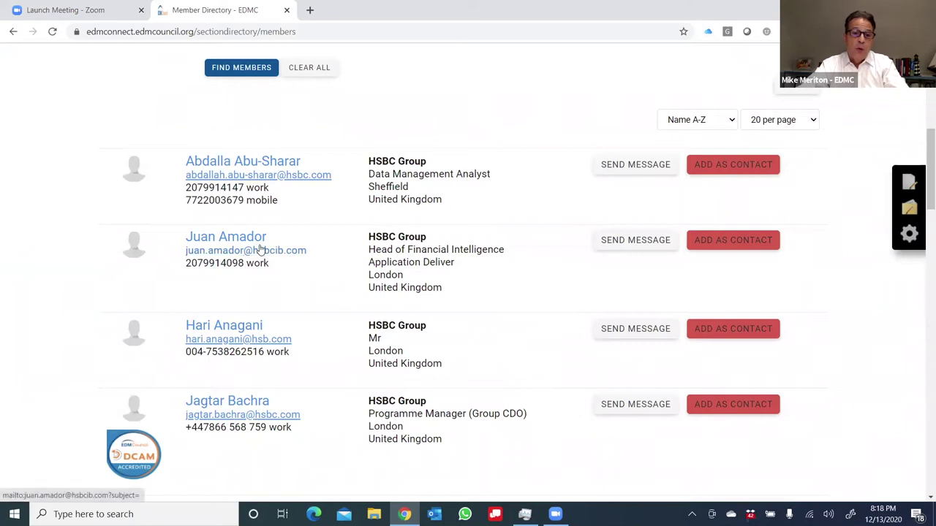
pyautogui.click(748, 247)
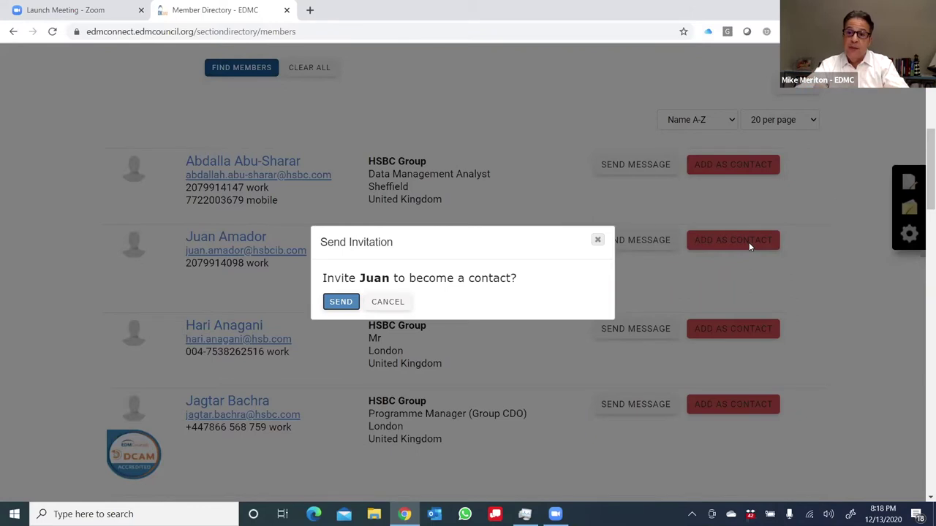
# Step: Cancel the contact invitation and switch to the Advanced Search form
pyautogui.click(647, 285)
pyautogui.scroll(3, 518, 255)
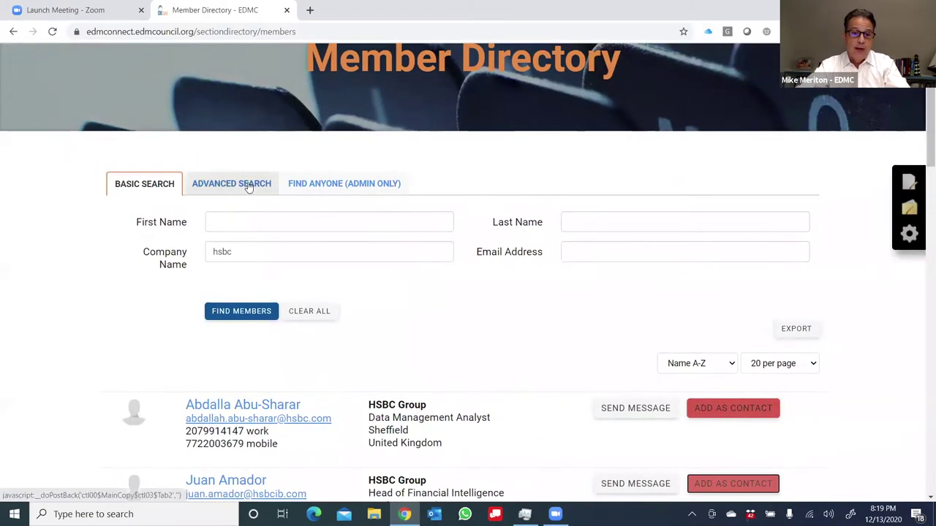
pyautogui.click(249, 187)
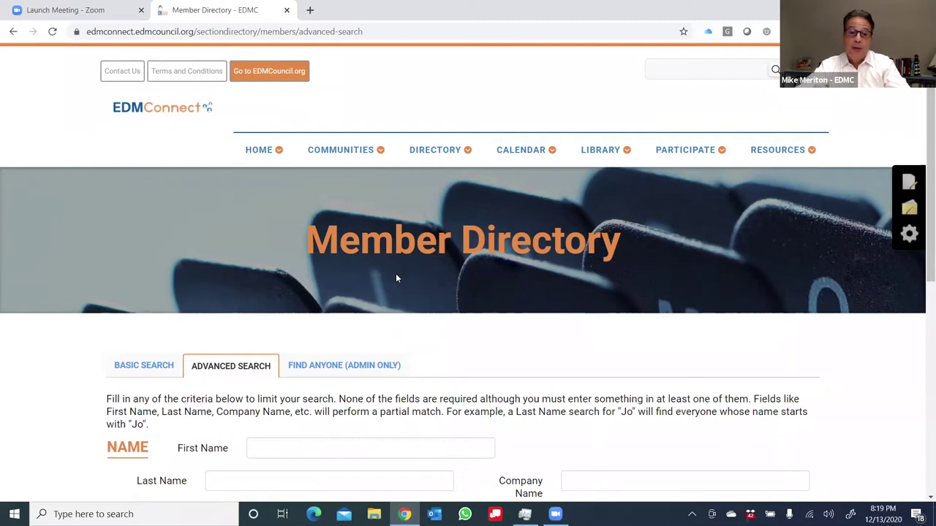
pyautogui.scroll(-2, 395, 277)
pyautogui.scroll(-1, 395, 277)
pyautogui.scroll(-2, 396, 274)
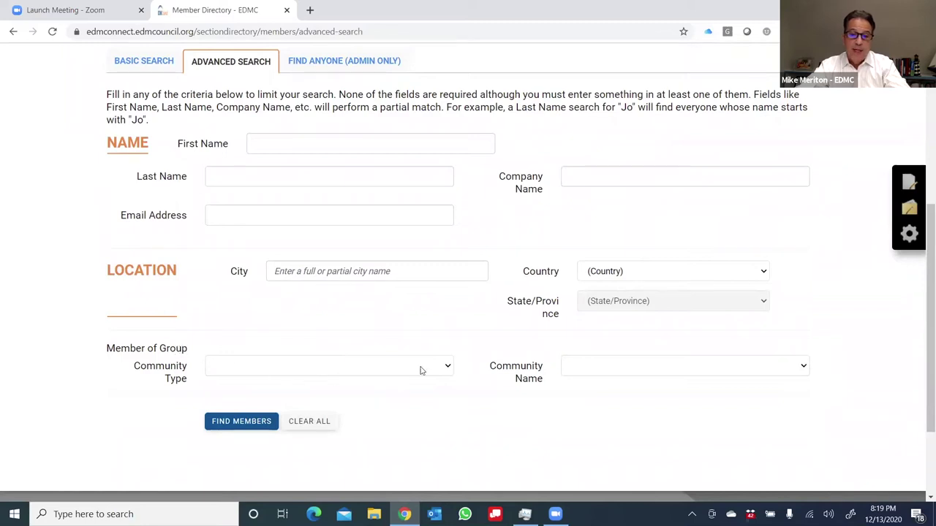
# Step: Set Community Type to EDMConnect Interest Communities and Community Name to Data Ethics Community
pyautogui.click(448, 367)
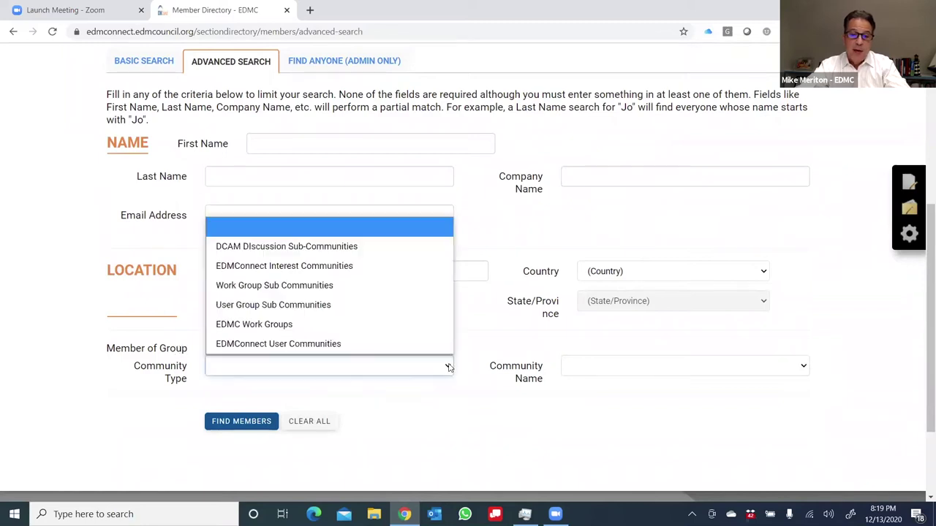
pyautogui.click(327, 267)
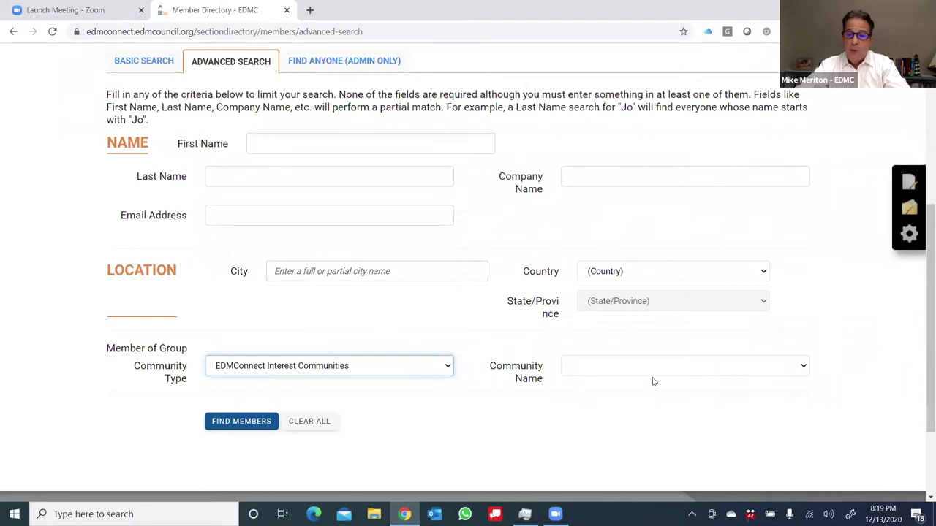
pyautogui.click(805, 369)
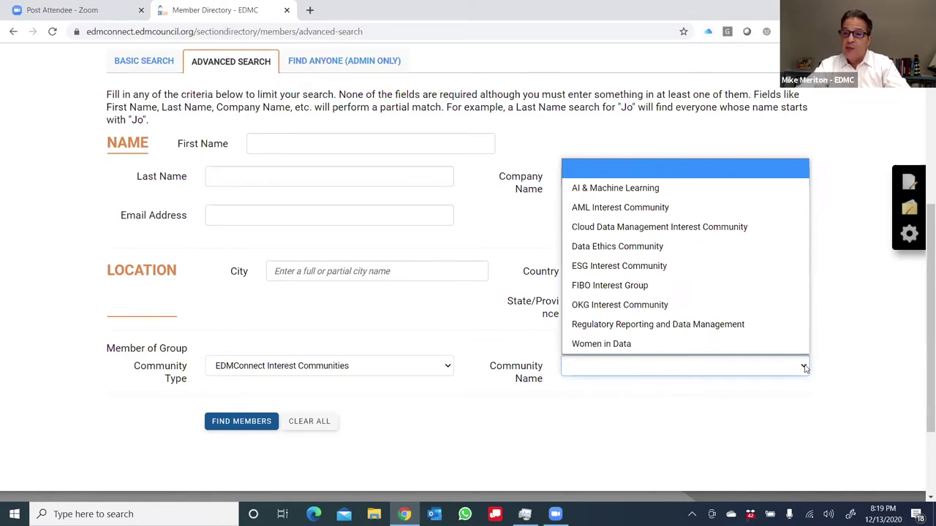
pyautogui.click(649, 251)
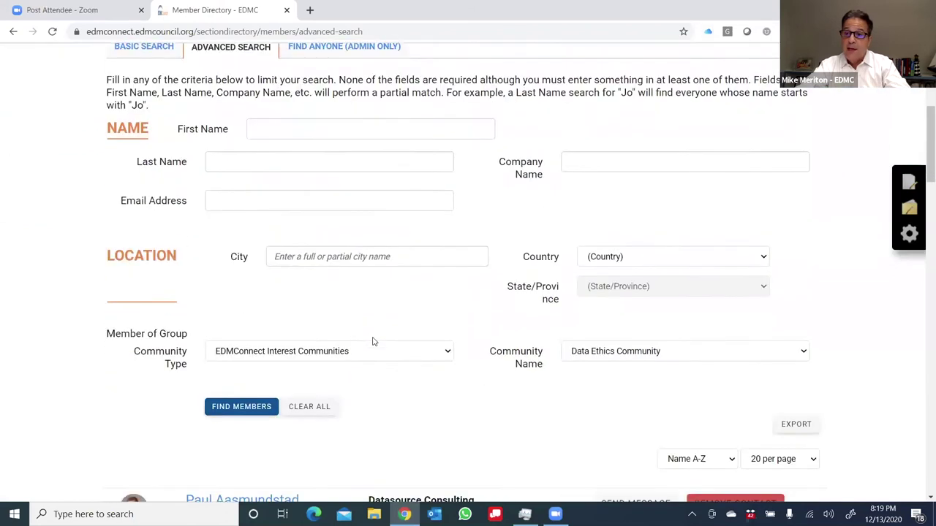
# Step: Scroll through the Data Ethics Community member results
pyautogui.scroll(-3, 371, 341)
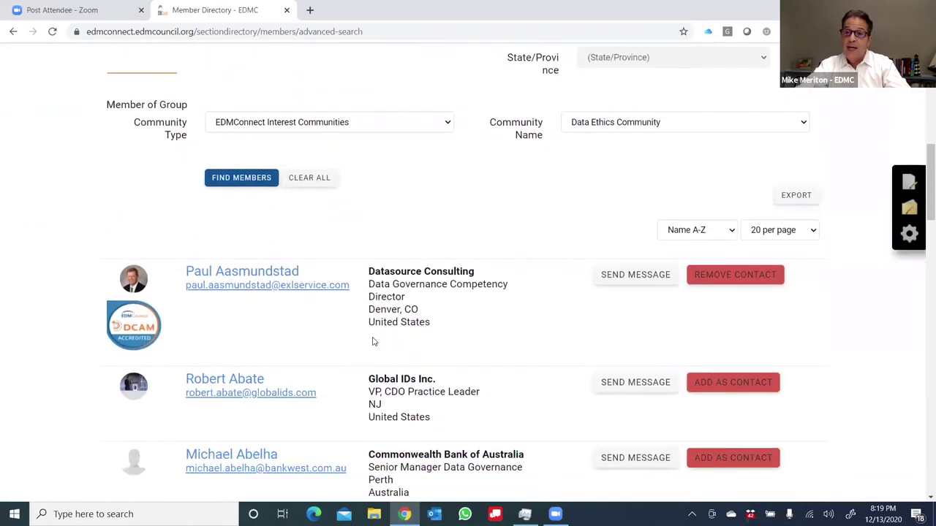
pyautogui.scroll(-3, 372, 341)
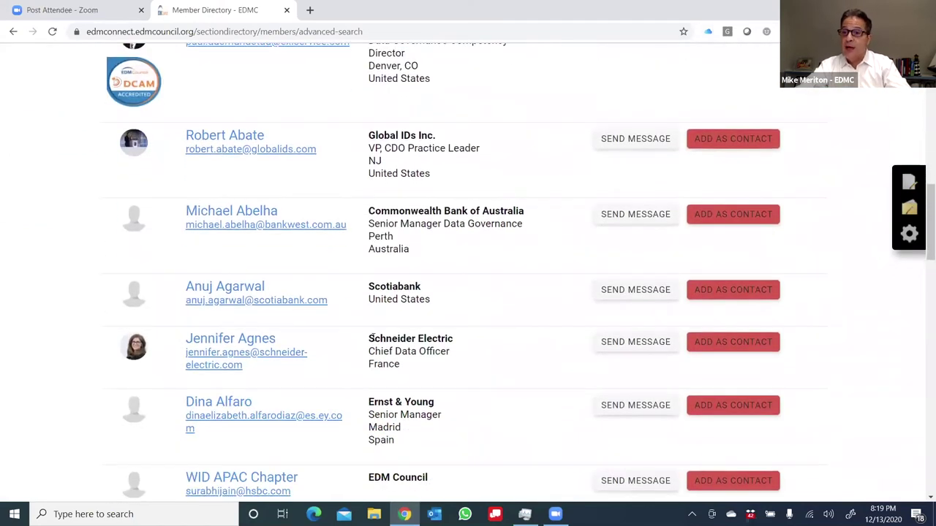
pyautogui.scroll(-2, 371, 337)
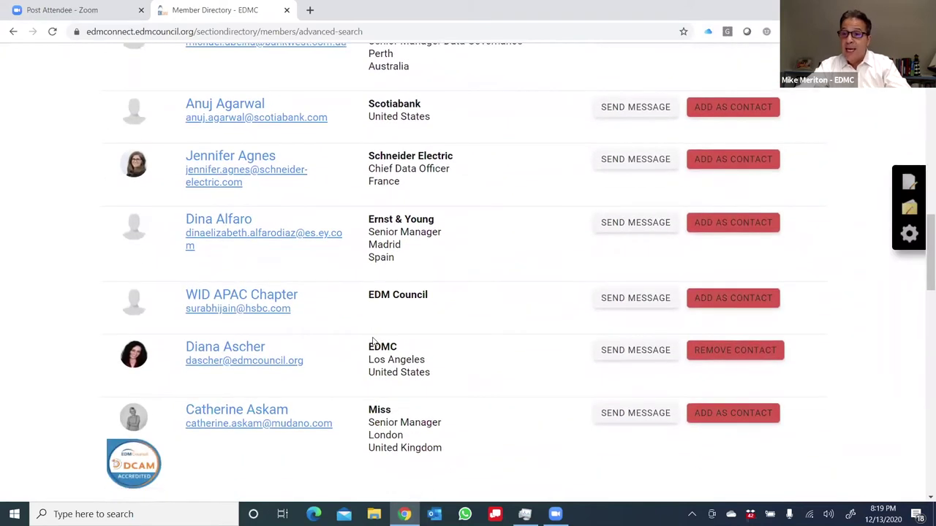
pyautogui.scroll(5, 372, 341)
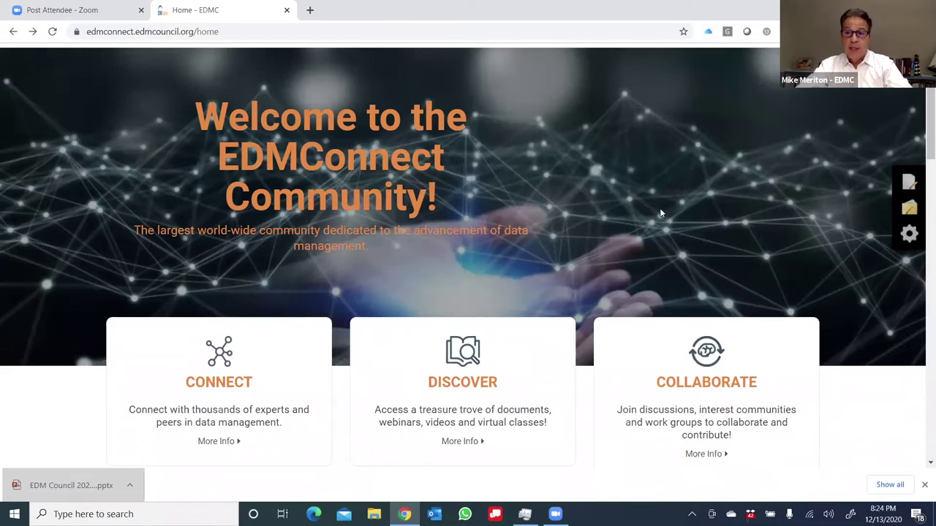
# Step: Search the document library for 'benchmark'
pyautogui.click(466, 376)
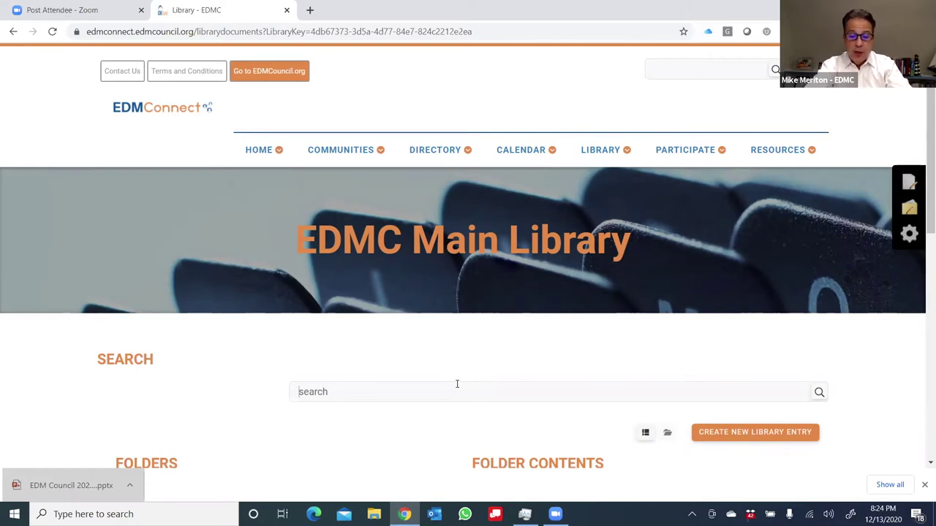
pyautogui.write('benchmark')
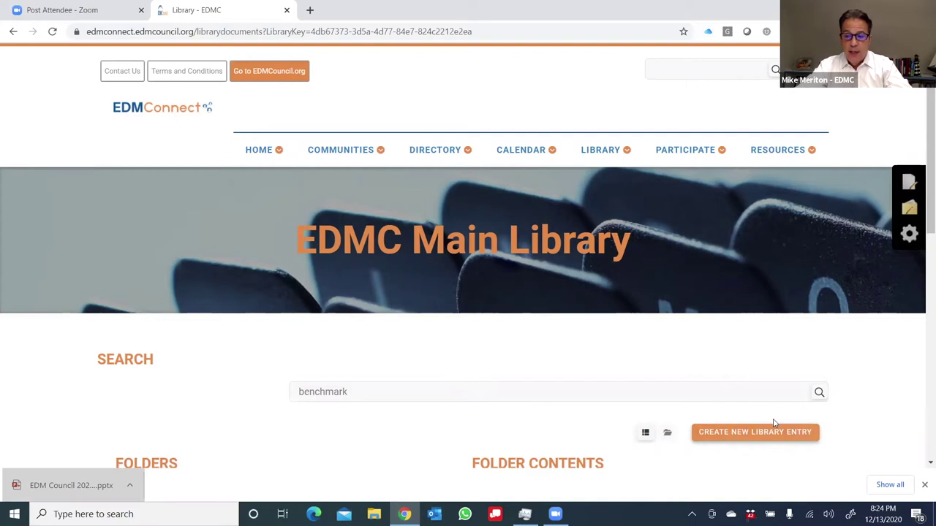
pyautogui.click(819, 392)
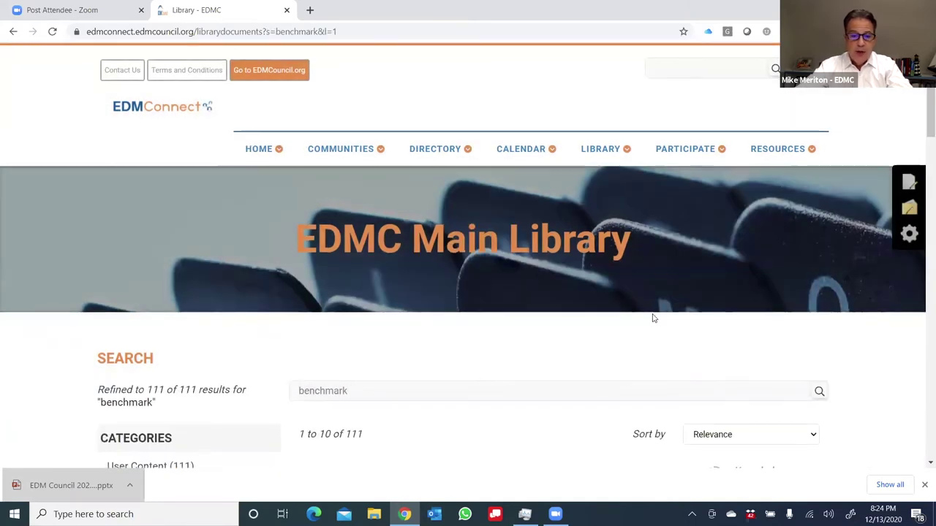
# Step: Open the 2020 Global Data Management Benchmark Report PDF from the 111 results
pyautogui.scroll(-4, 658, 317)
pyautogui.scroll(-1, 654, 309)
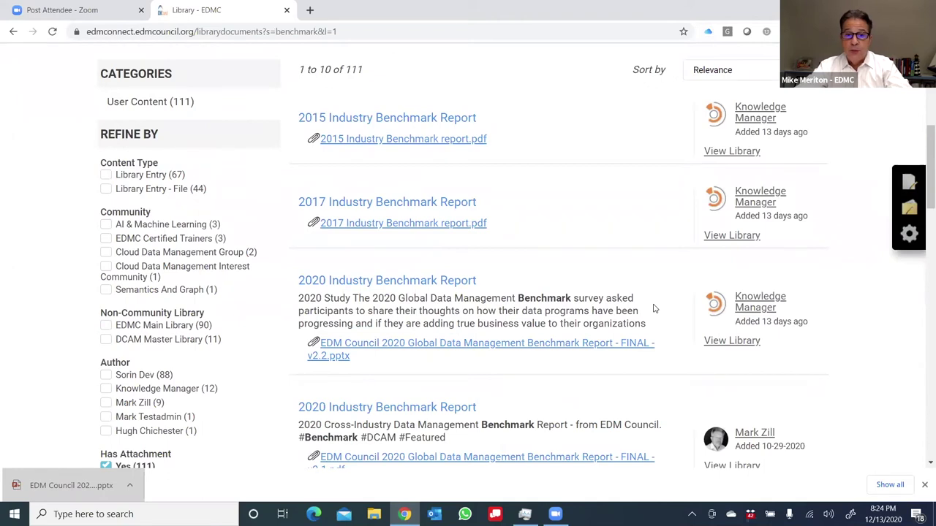
pyautogui.scroll(-1, 654, 309)
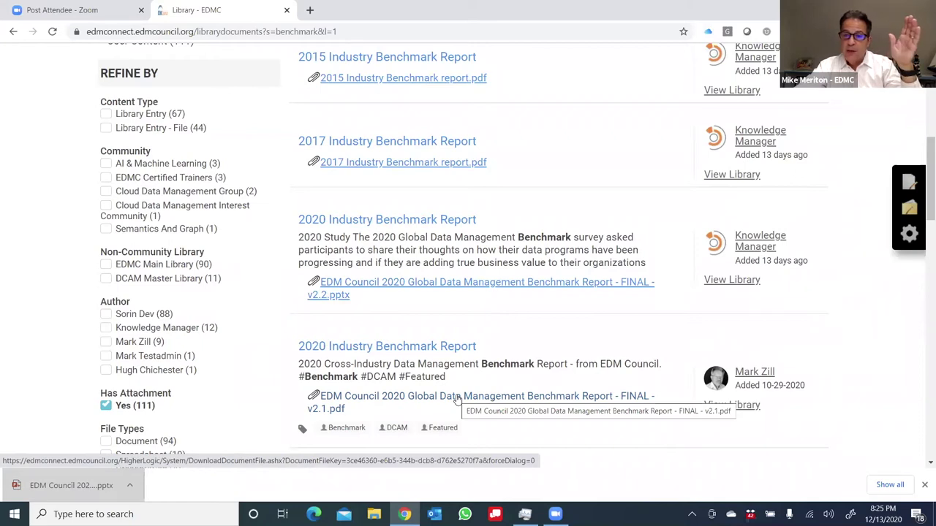
pyautogui.click(456, 398)
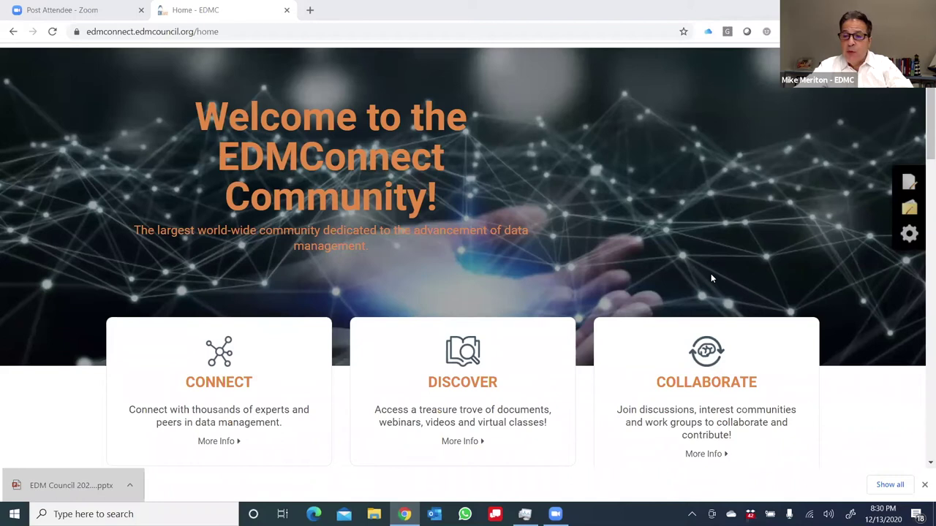
# Step: Open All Communities and scroll the list to the Cloud Data Management Interest Community
pyautogui.click(732, 385)
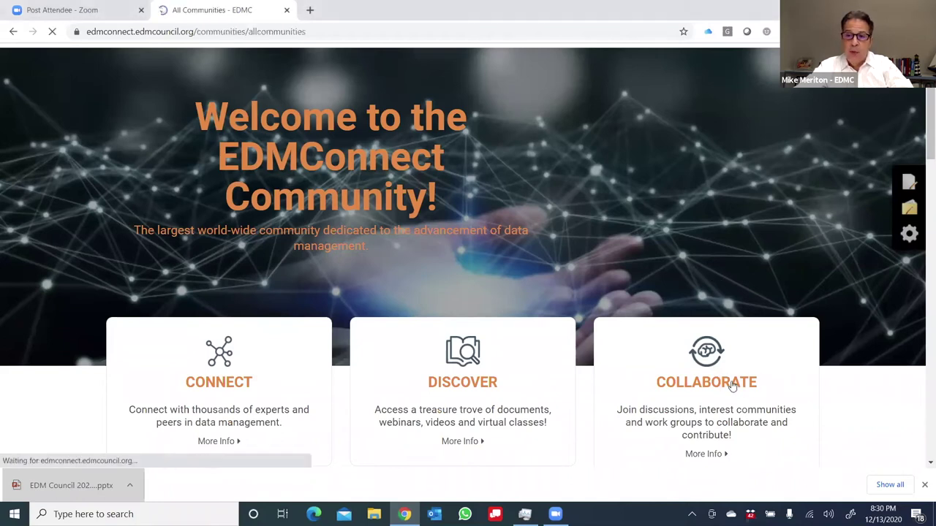
pyautogui.scroll(-2, 675, 366)
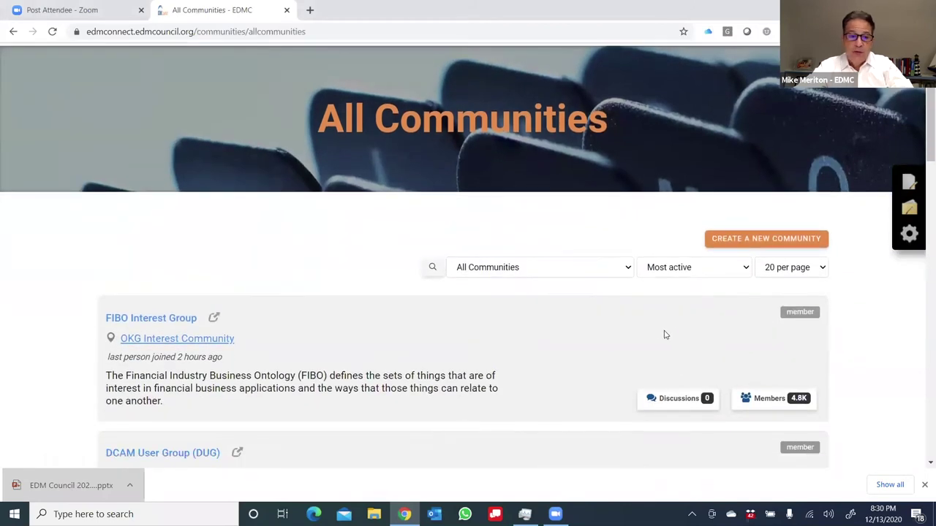
pyautogui.scroll(-4, 658, 334)
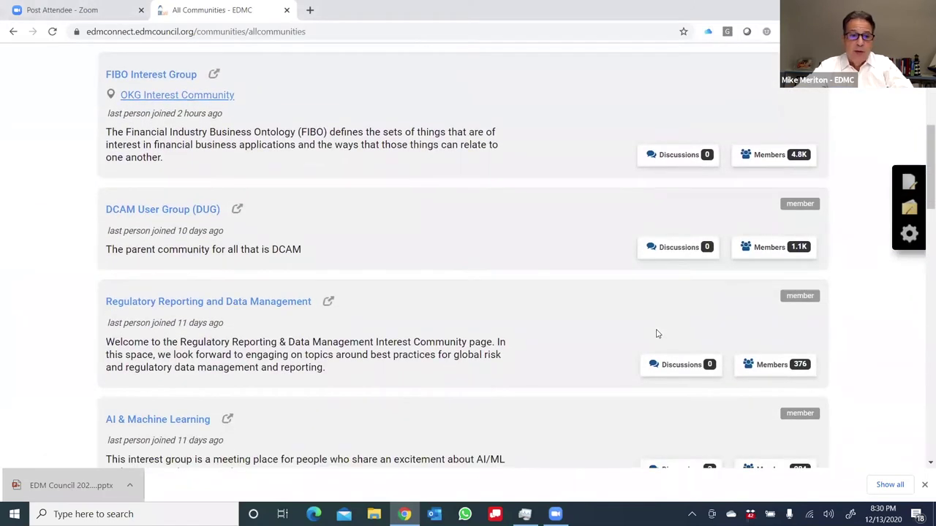
pyautogui.scroll(-2, 656, 334)
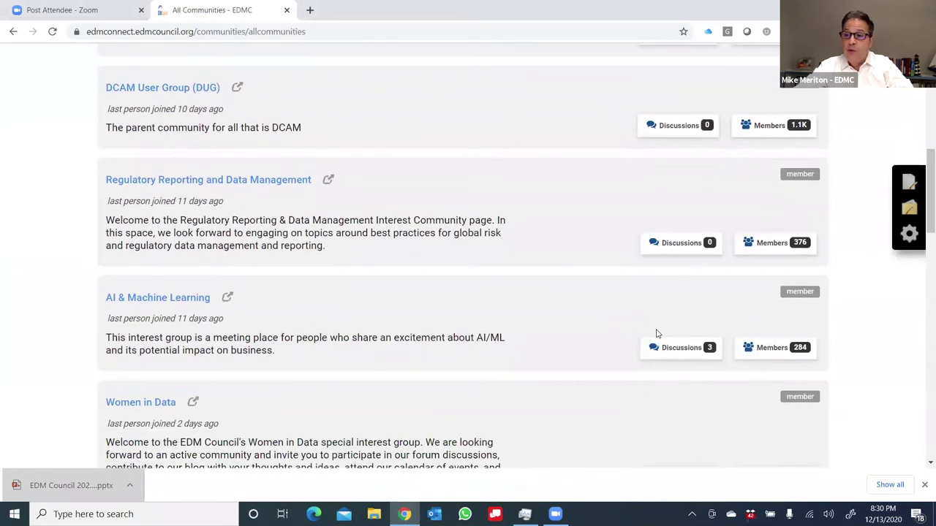
pyautogui.scroll(-1, 589, 358)
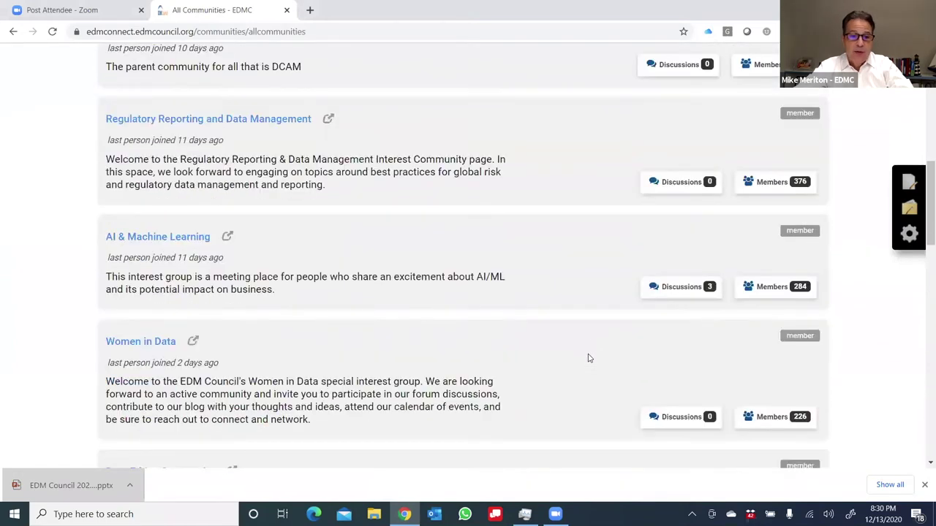
pyautogui.scroll(-2, 589, 358)
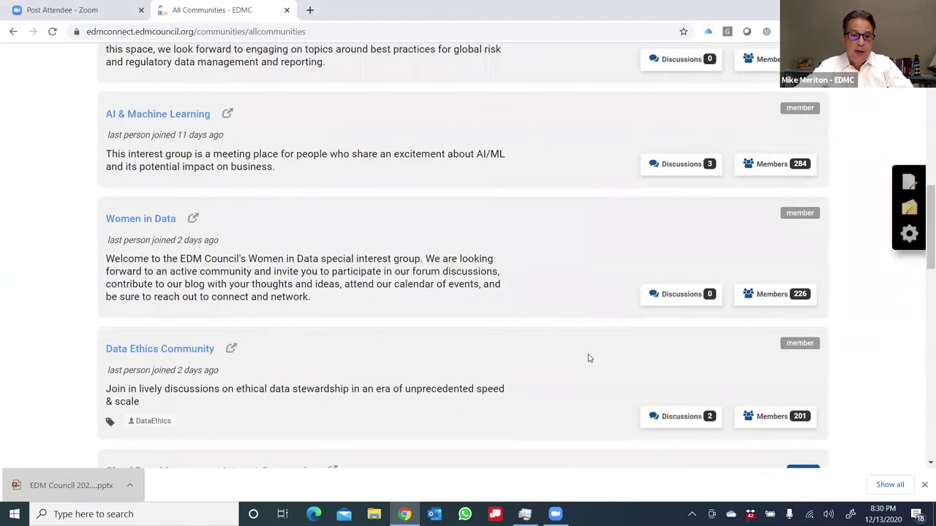
pyautogui.scroll(-2, 589, 358)
pyautogui.scroll(-2, 589, 358)
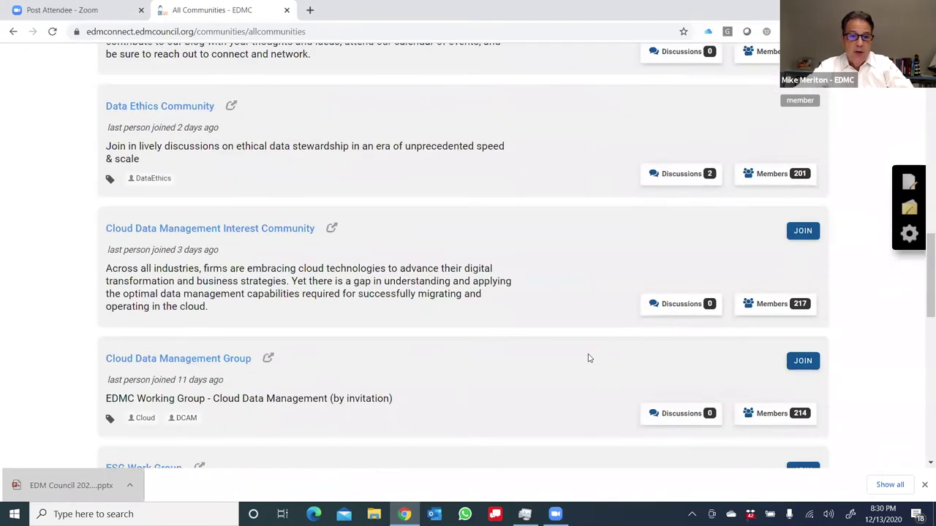
pyautogui.scroll(-2, 589, 358)
pyautogui.scroll(-1, 589, 358)
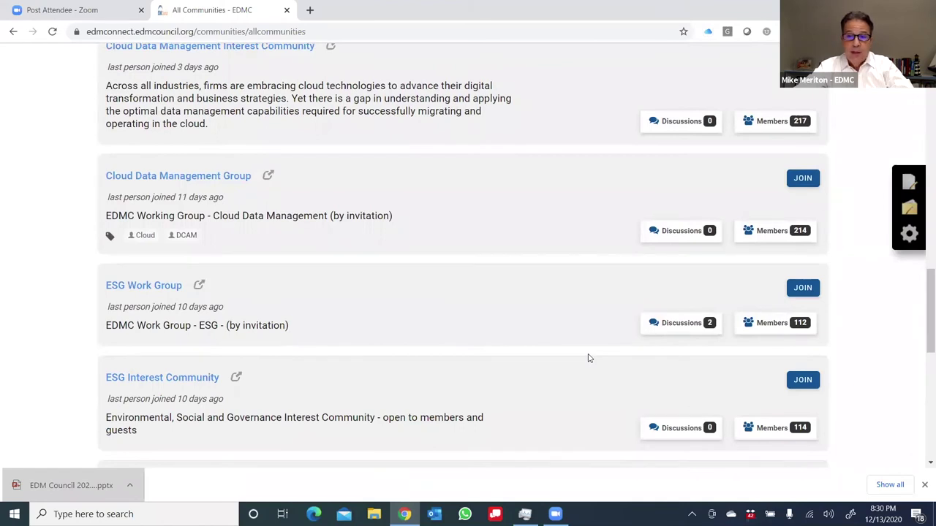
pyautogui.scroll(3, 590, 358)
pyautogui.scroll(1, 589, 358)
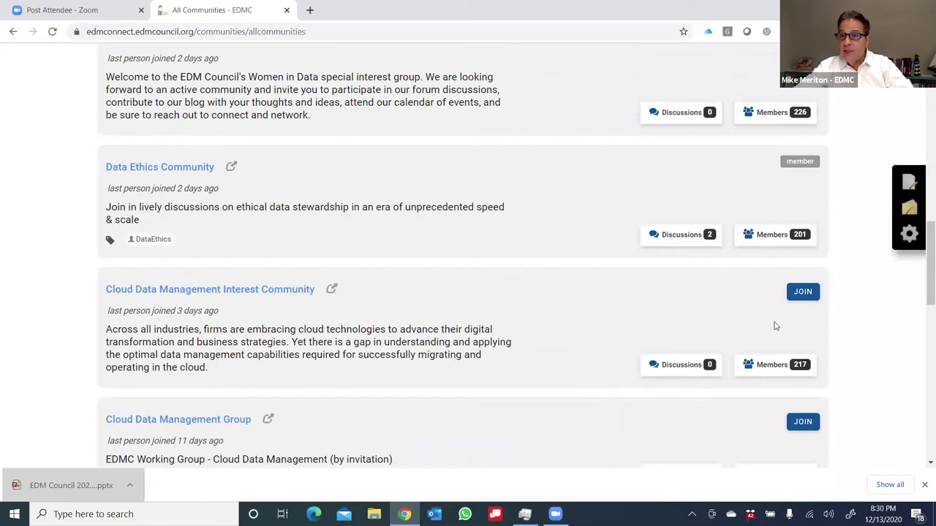
# Step: Join the Cloud Data Management Interest Community with Weekly Consolidated Digest set to Include
pyautogui.click(802, 292)
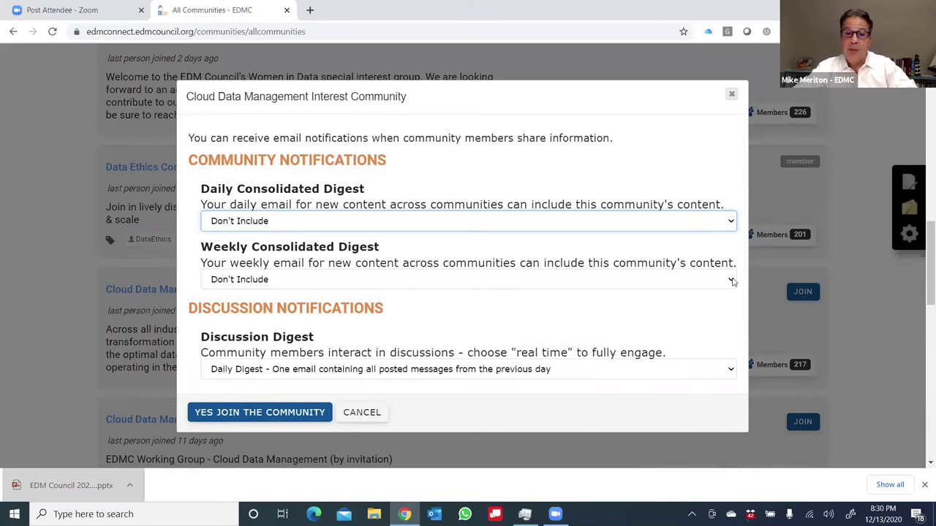
pyautogui.click(731, 281)
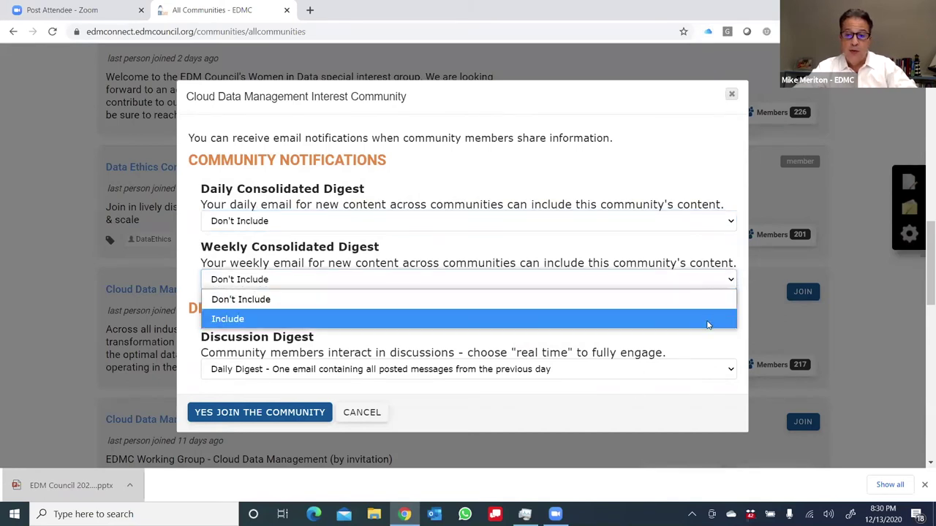
pyautogui.click(707, 322)
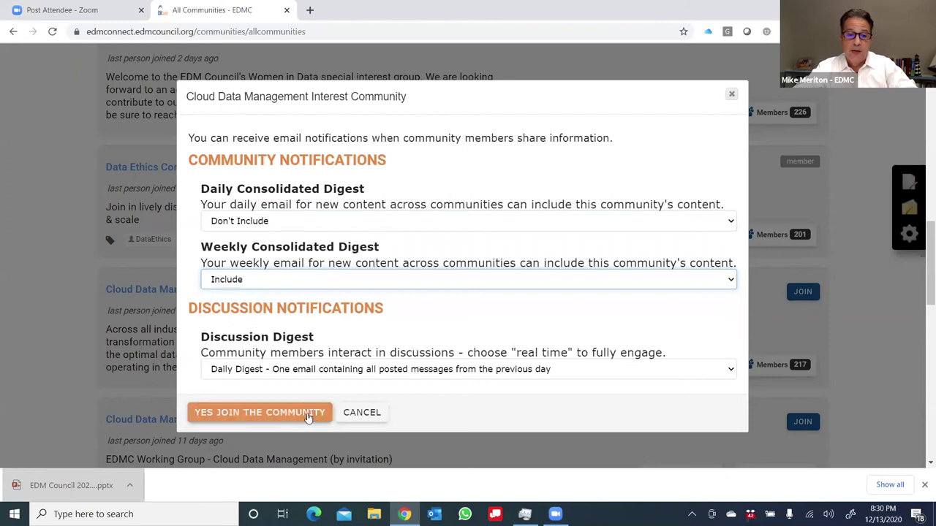
pyautogui.click(309, 414)
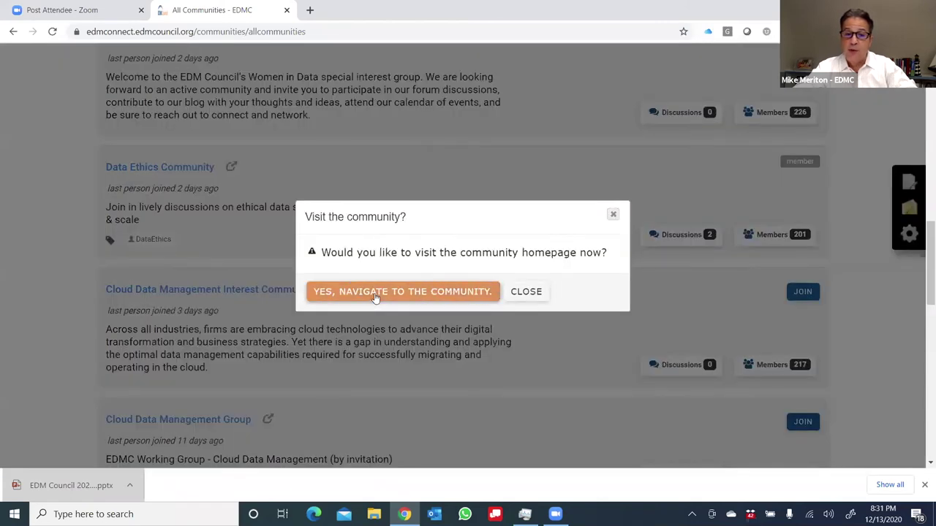
# Step: Browse the Cloud Data Management community homepage, then go back to the EDMConnect home page
pyautogui.click(374, 297)
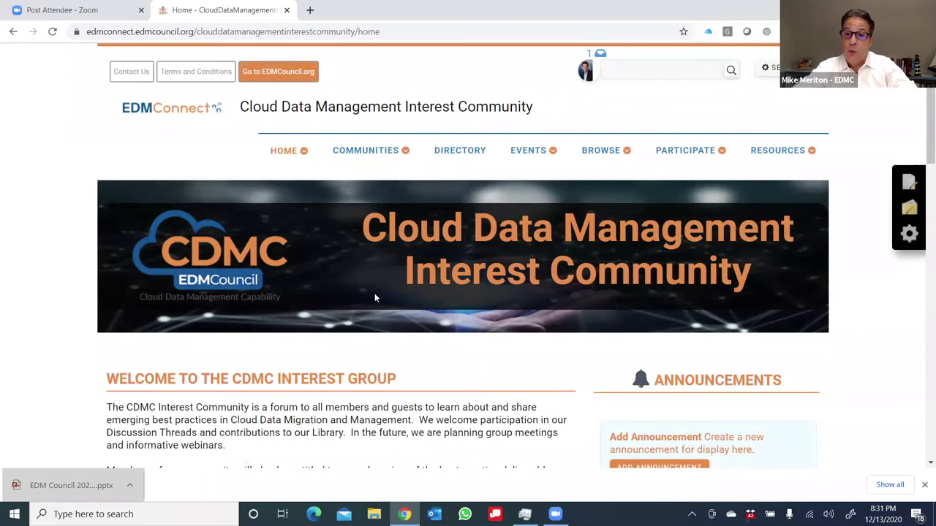
pyautogui.scroll(-1, 375, 293)
pyautogui.scroll(-2, 371, 294)
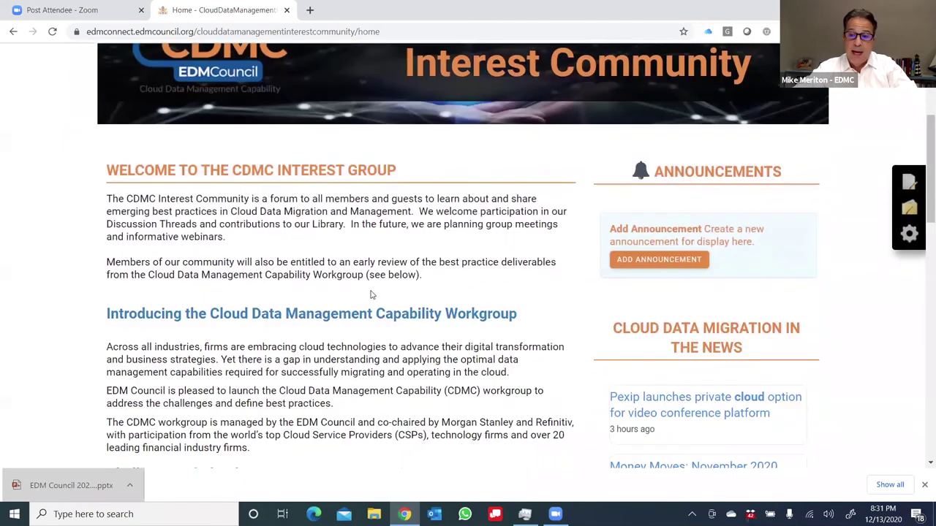
pyautogui.scroll(-4, 371, 293)
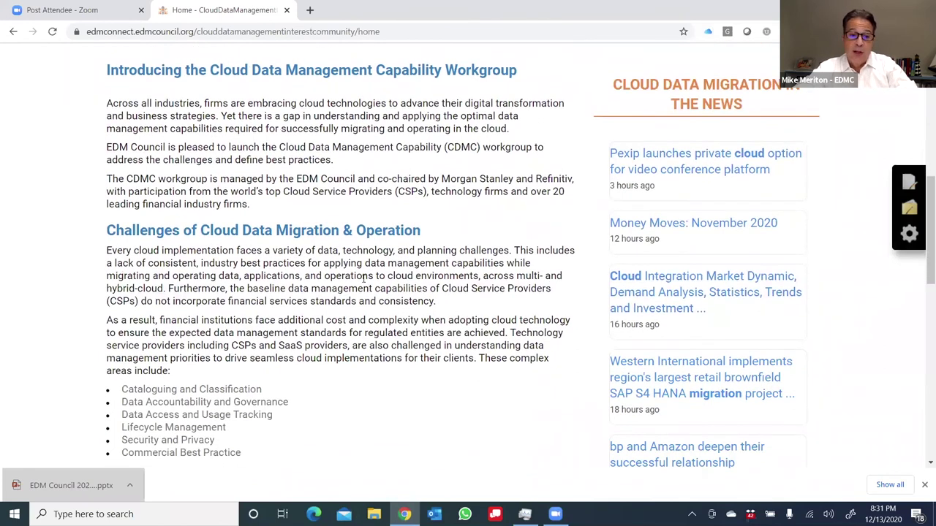
pyautogui.scroll(-3, 363, 278)
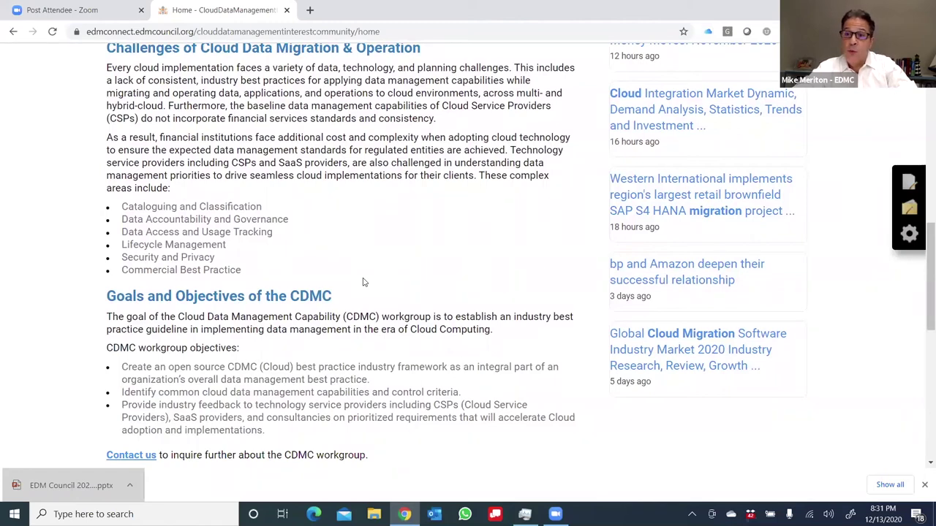
pyautogui.scroll(-1, 364, 282)
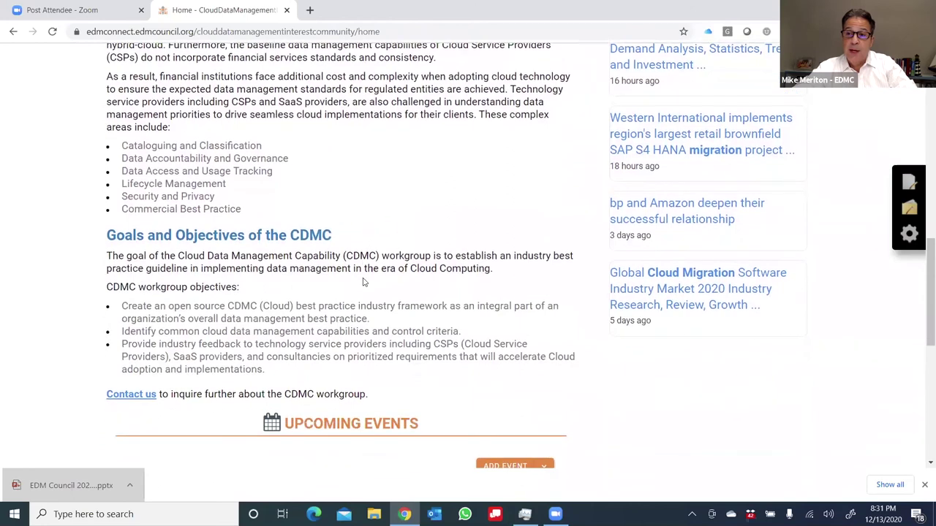
pyautogui.scroll(1, 363, 278)
pyautogui.scroll(6, 363, 278)
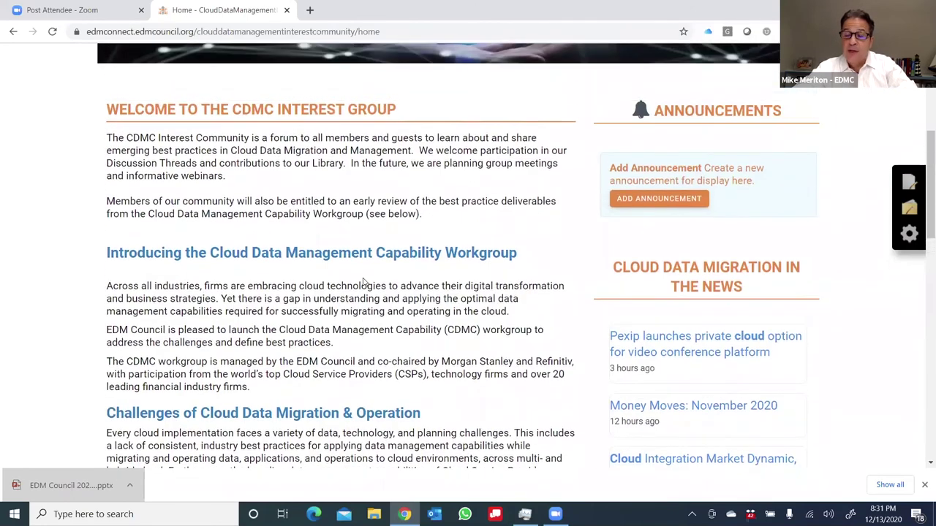
pyautogui.scroll(3, 363, 283)
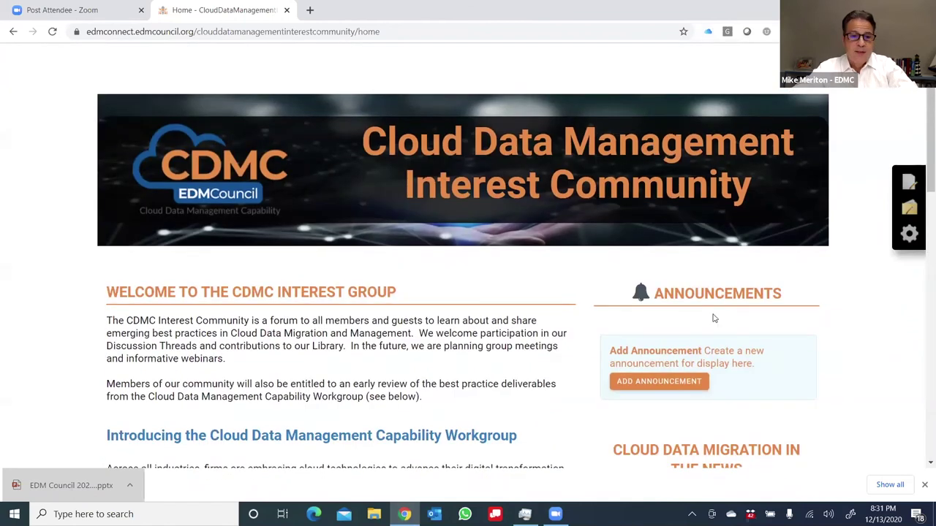
pyautogui.hotkey('alt', 'Left')
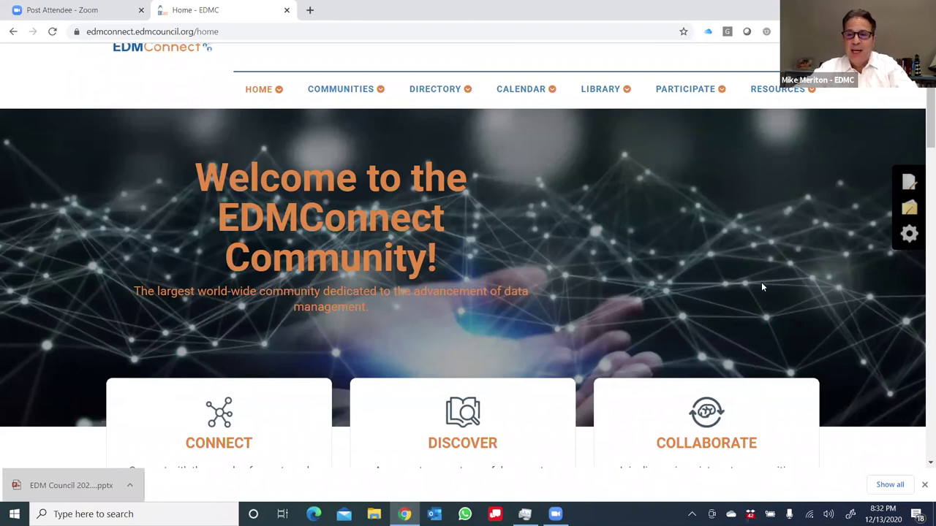
pyautogui.moveTo(816, 94)
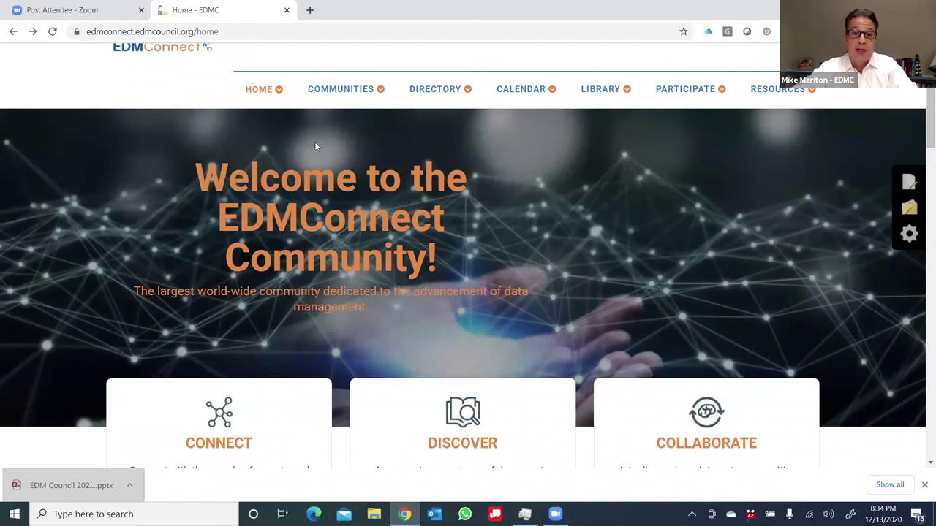
pyautogui.moveTo(278, 94)
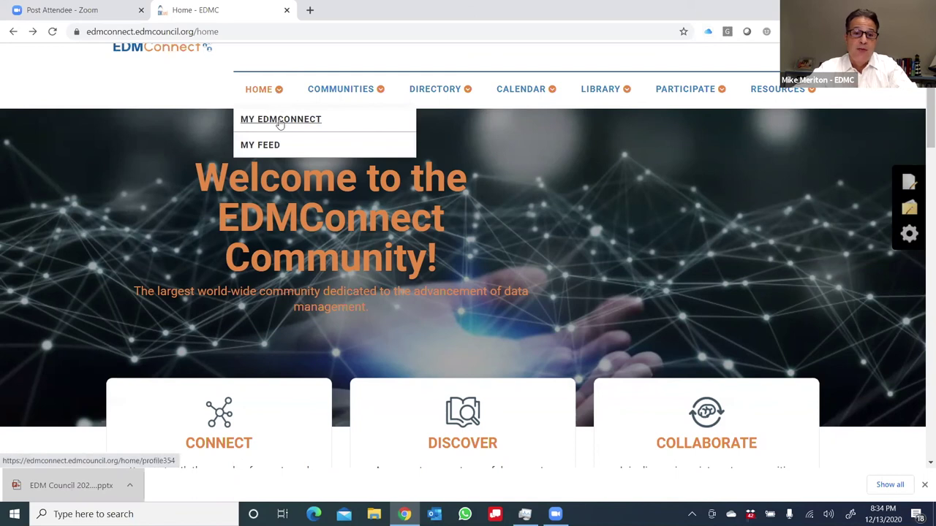
# Step: Open My EDMConnect and expand the My Connections and My Account menus
pyautogui.click(280, 121)
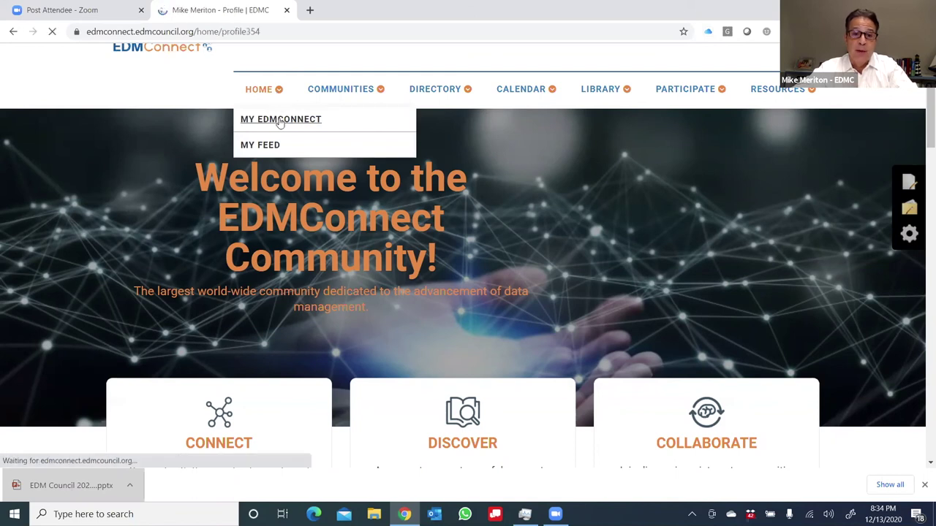
pyautogui.scroll(-3, 430, 294)
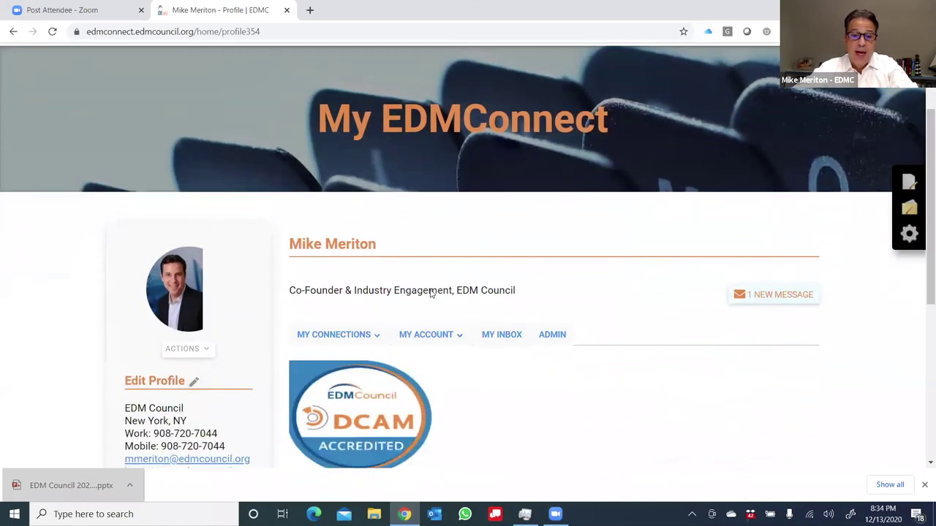
pyautogui.click(347, 276)
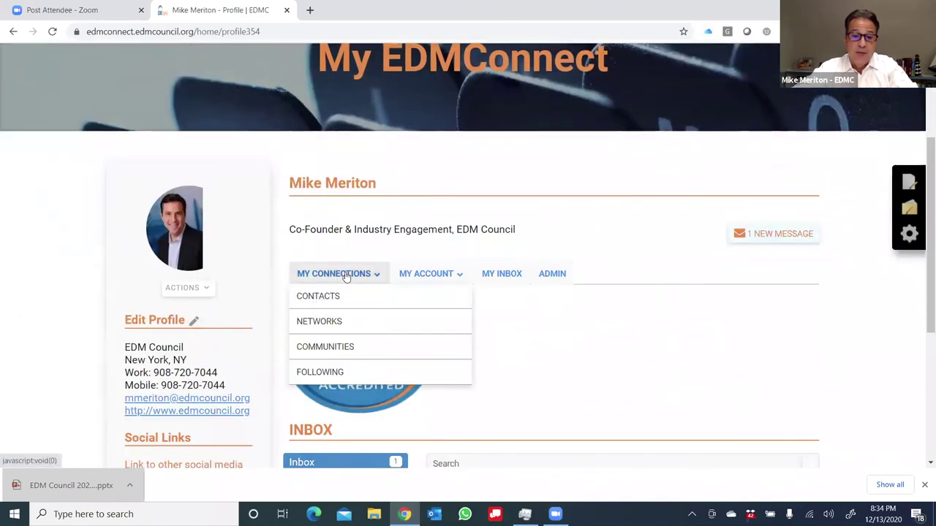
pyautogui.click(419, 275)
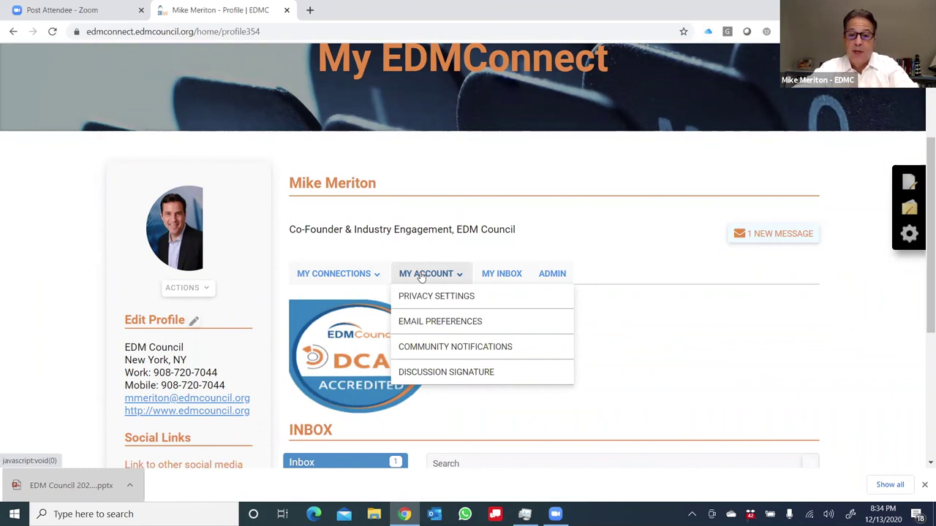
# Step: Check My Inbox for the unread 'Welcome to EDMConnect v2' message, then return to the home page
pyautogui.click(497, 273)
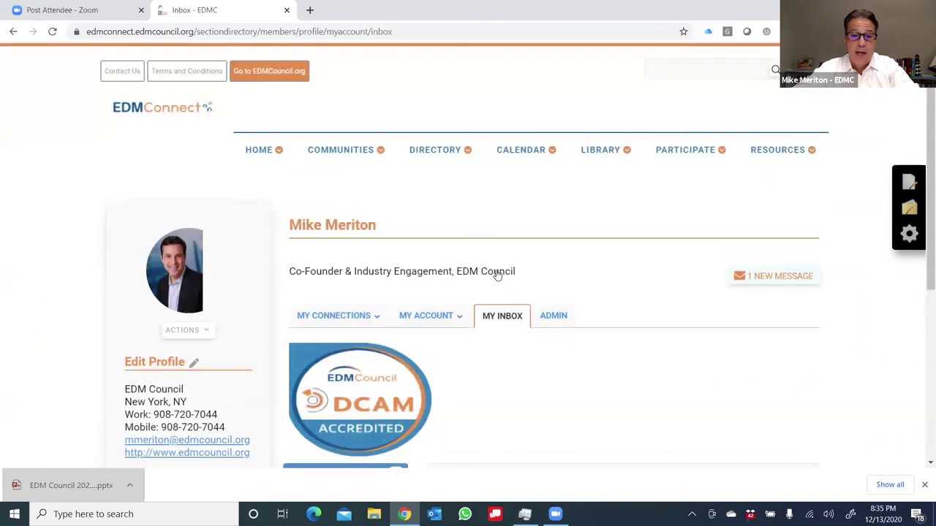
pyautogui.scroll(-3, 625, 364)
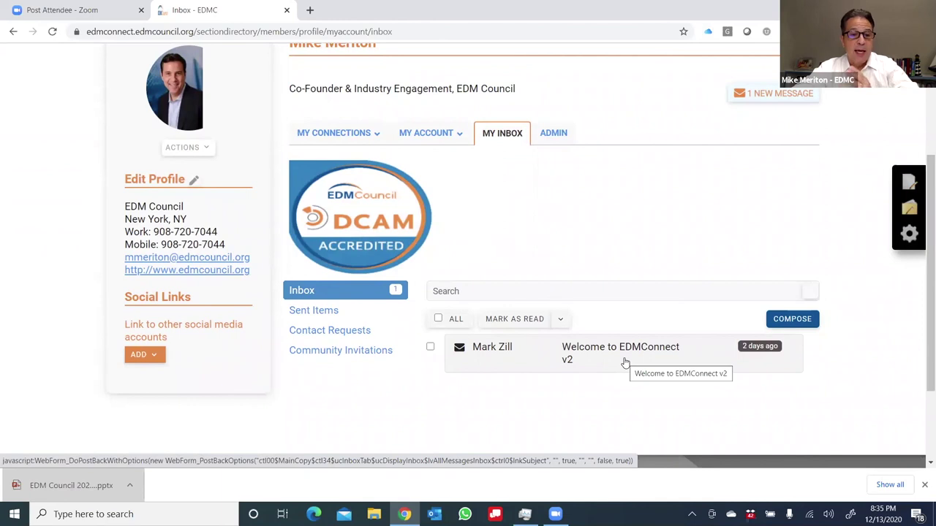
pyautogui.scroll(3, 625, 363)
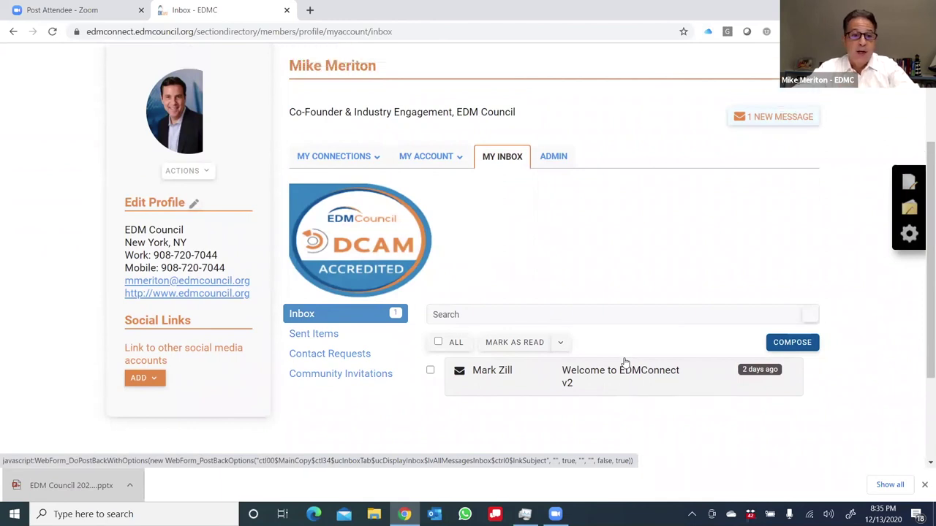
pyautogui.click(187, 115)
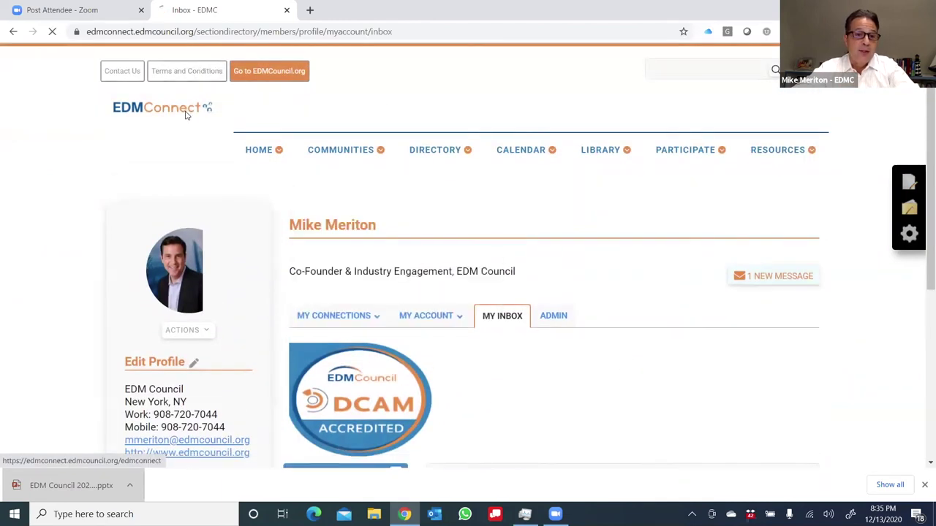